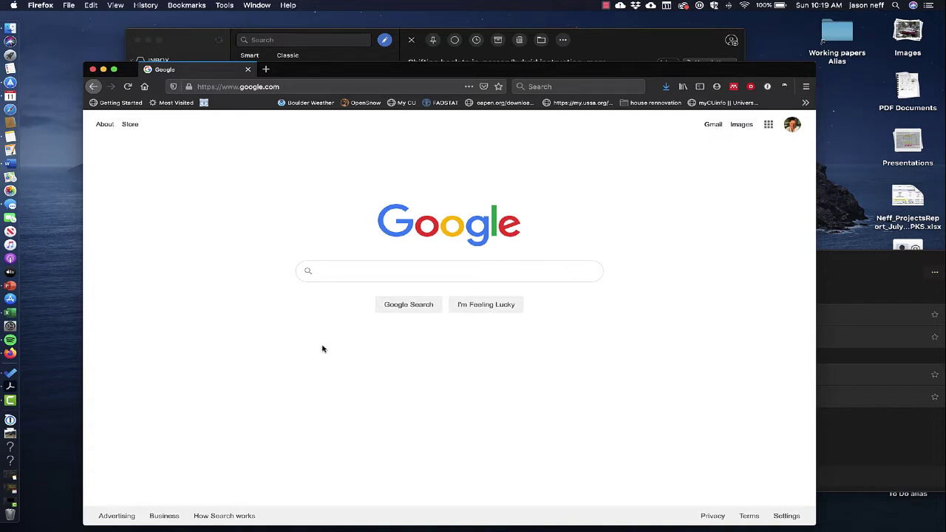
Search Google for "faostat" and open the FAOSTAT website from the results in a full-screen browser window.
click(339, 269)
text(faostat)
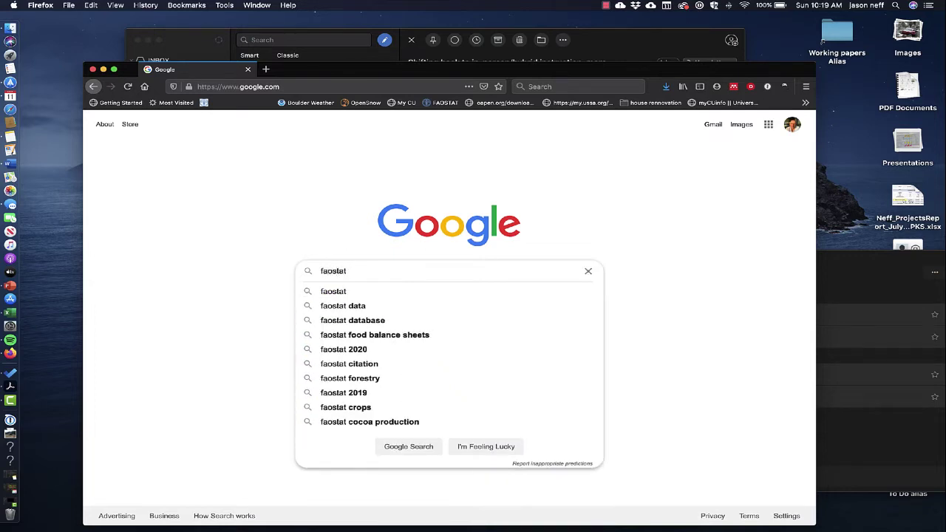
key(Return)
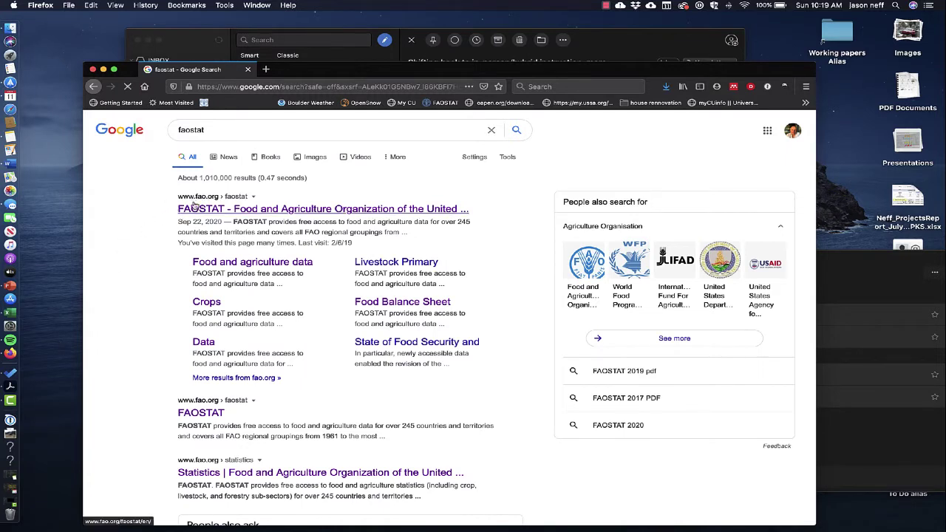
click(240, 210)
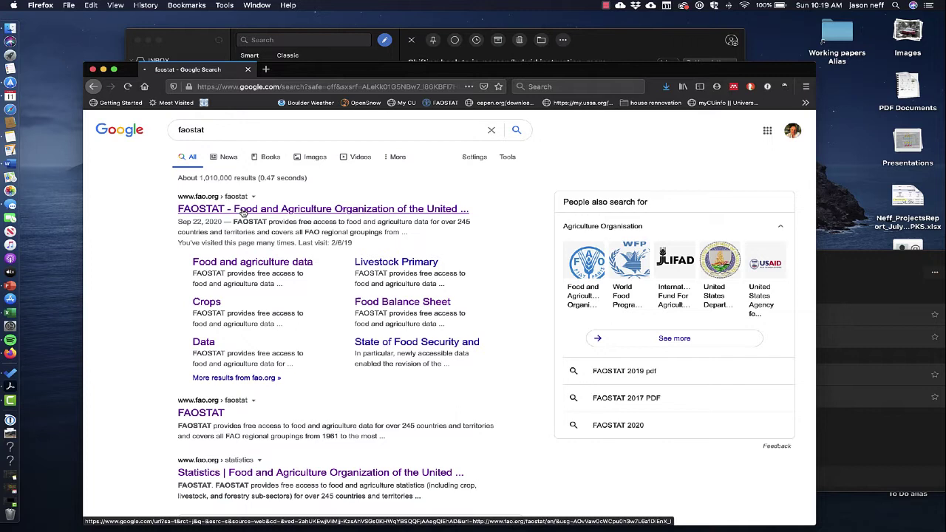
key(ctrl+super+f)
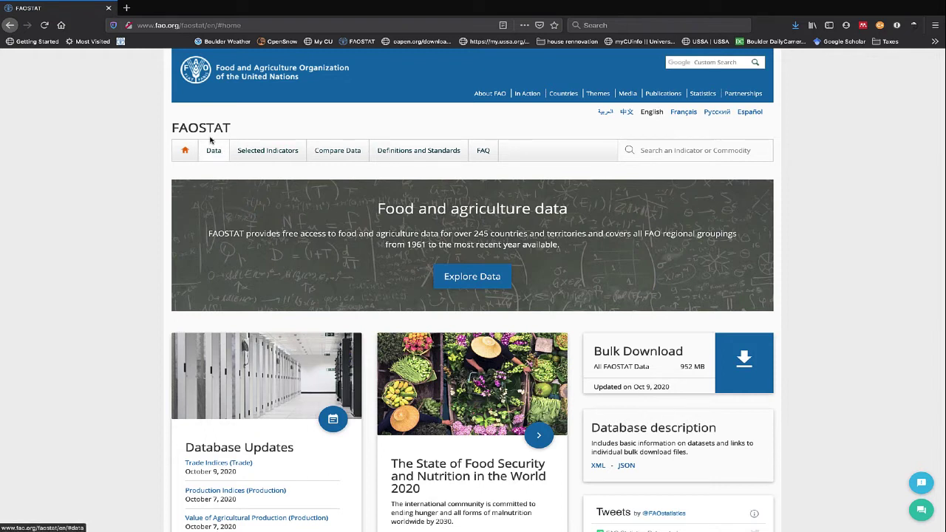
Go to FAOSTAT's data domains, look over the list, and open the Crops domain under Production.
click(472, 276)
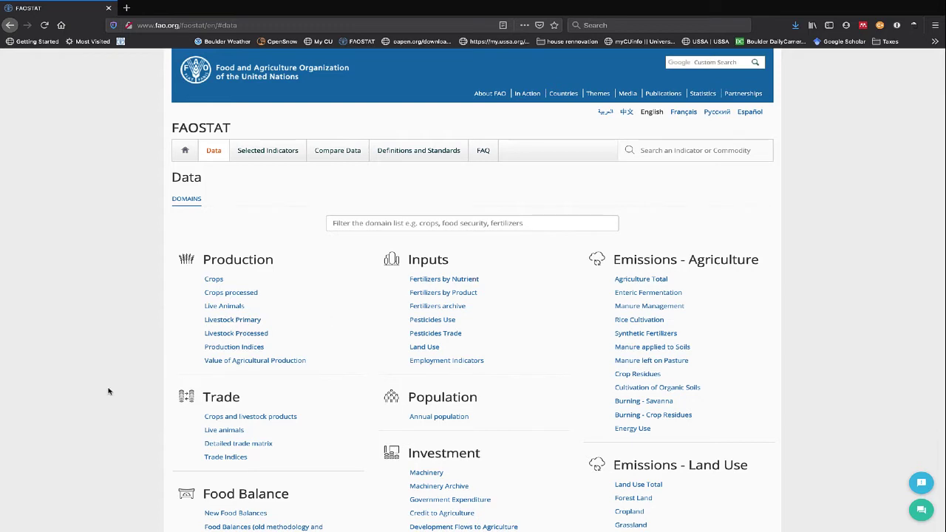
scroll(109, 392, down, 2)
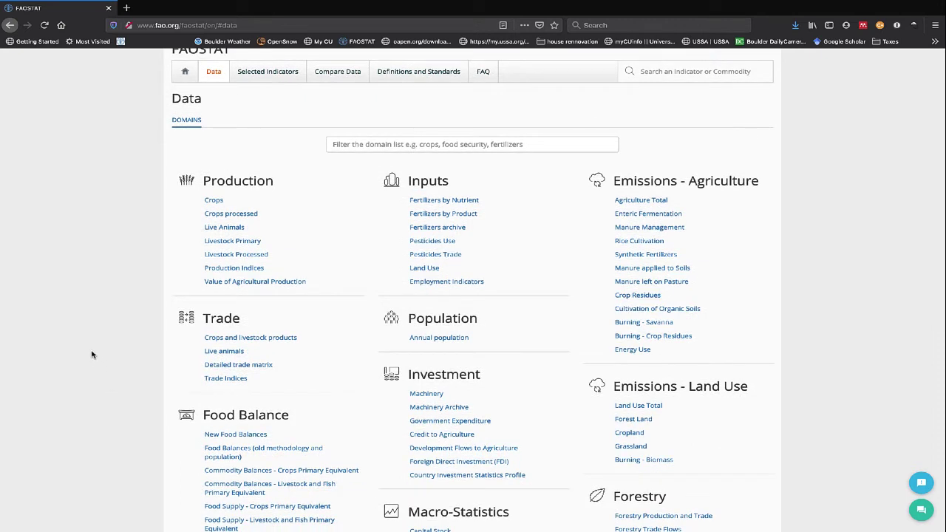
scroll(91, 354, down, 1)
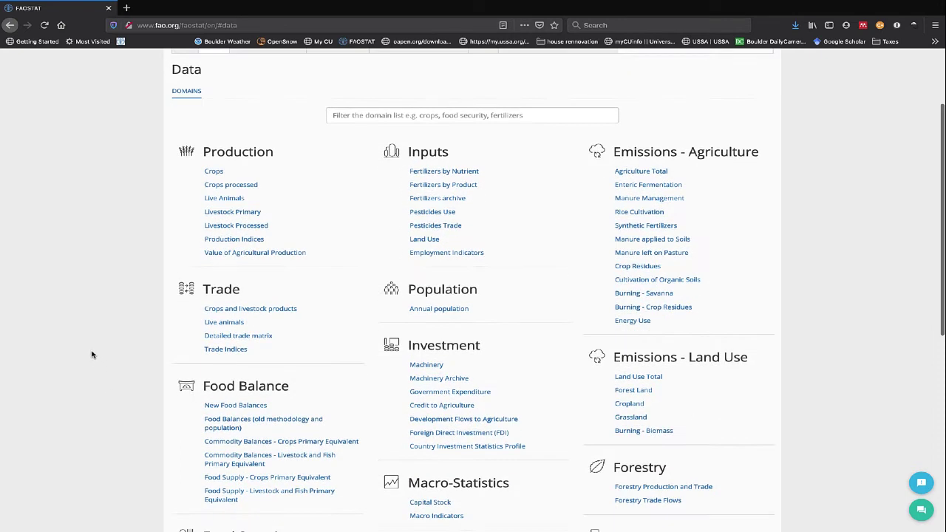
scroll(91, 352, up, 2)
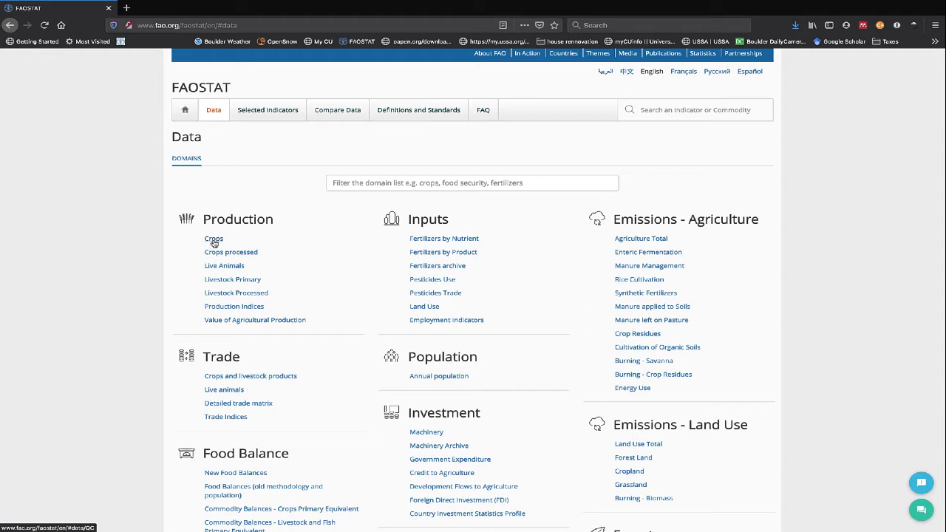
click(214, 241)
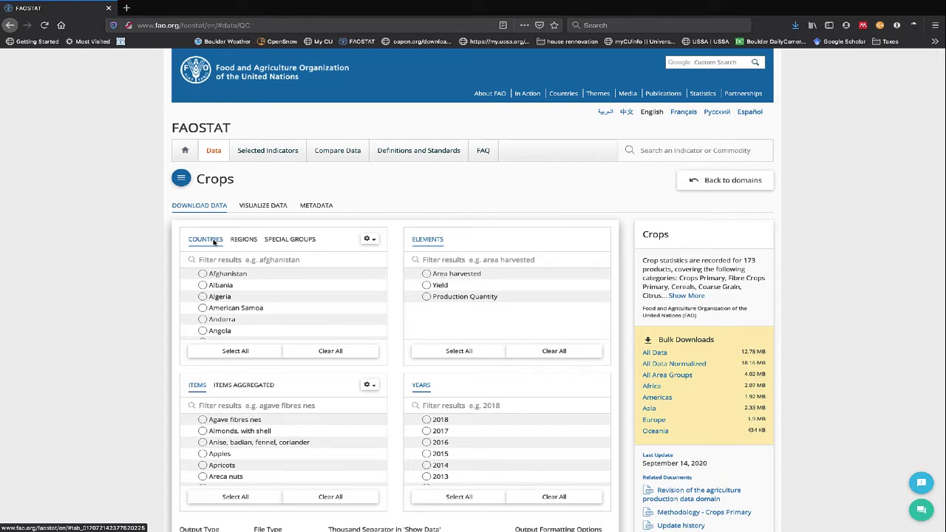
Choose Afghanistan and China as the countries and Yield as the element for the crop data query.
click(202, 308)
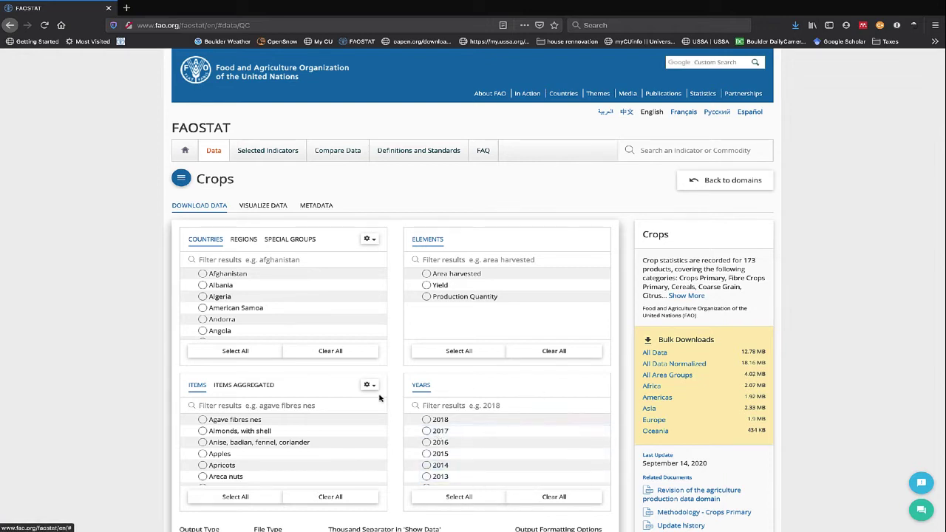
click(202, 273)
scroll(298, 290, down, 10)
scroll(309, 294, down, 2)
click(213, 290)
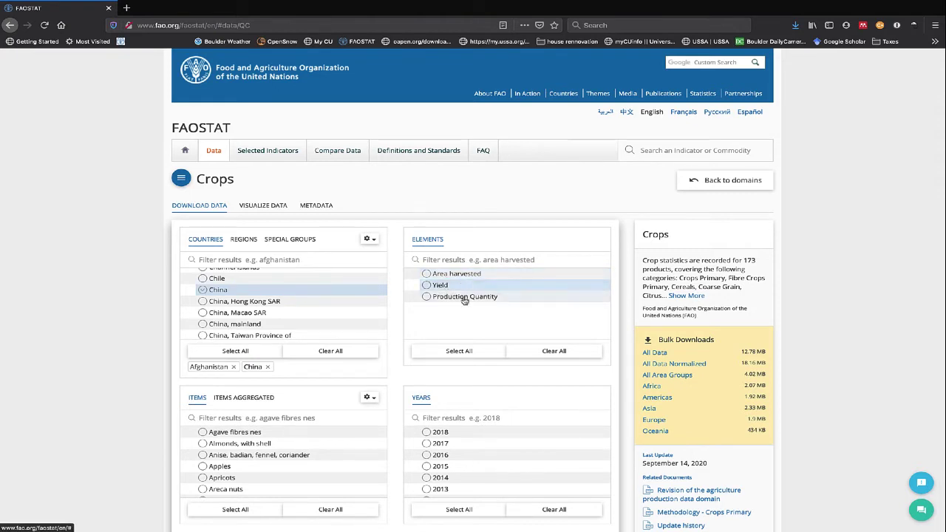
click(510, 286)
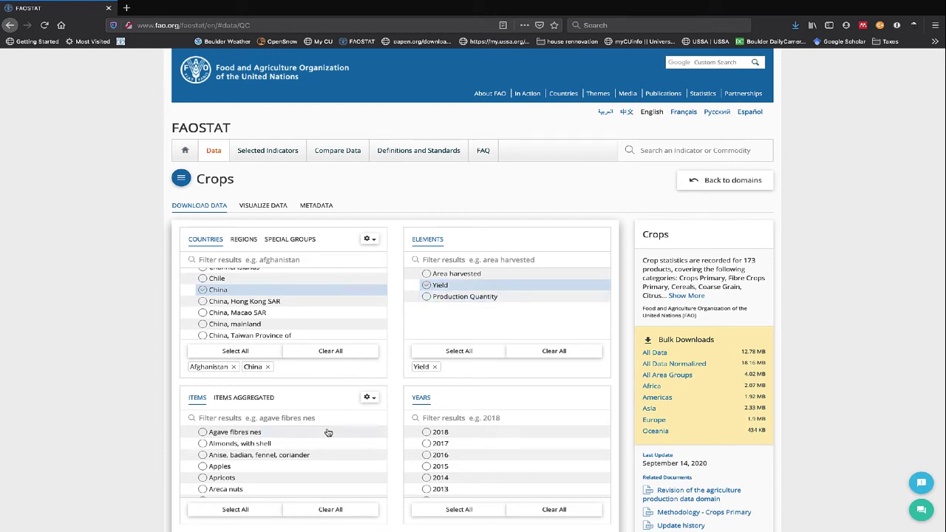
Look over the aggregated items, then choose Maize from the individual crop items.
scroll(323, 451, down, 2)
click(244, 397)
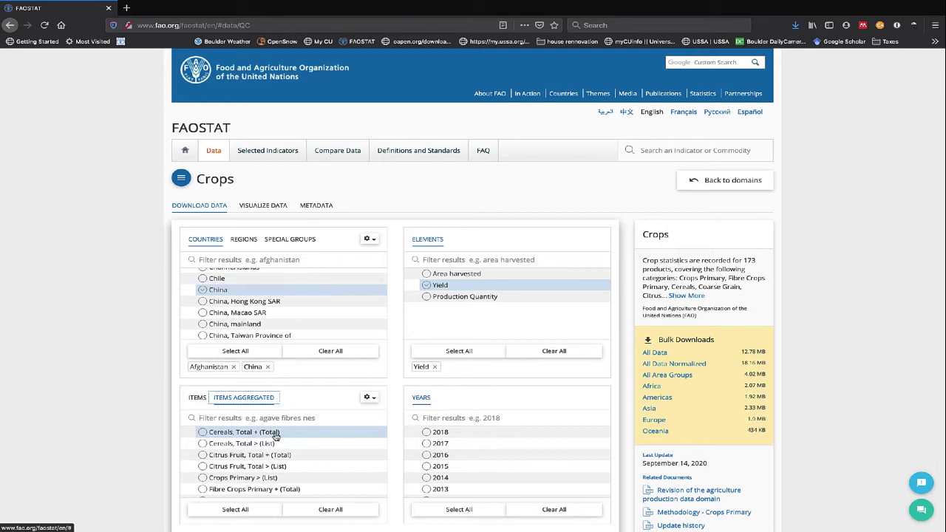
scroll(310, 461, down, 1)
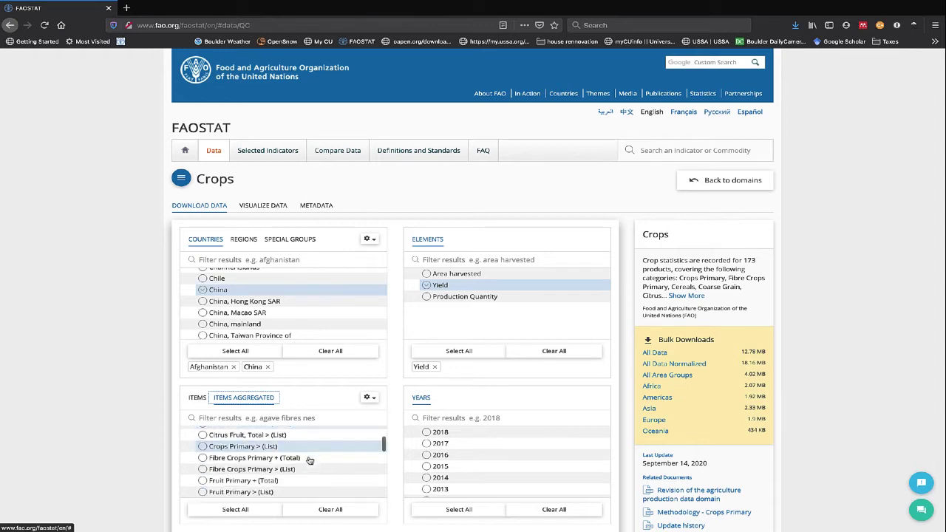
click(196, 400)
scroll(327, 478, down, 10)
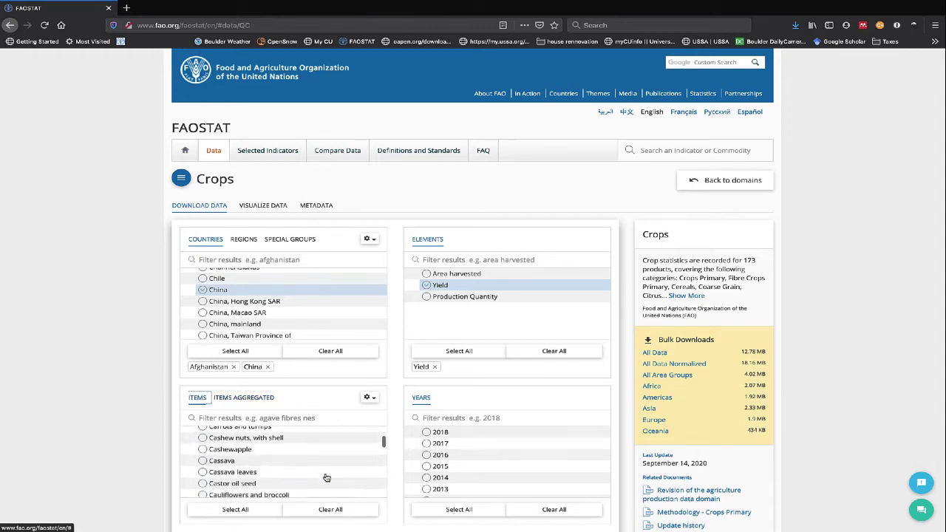
scroll(326, 477, down, 10)
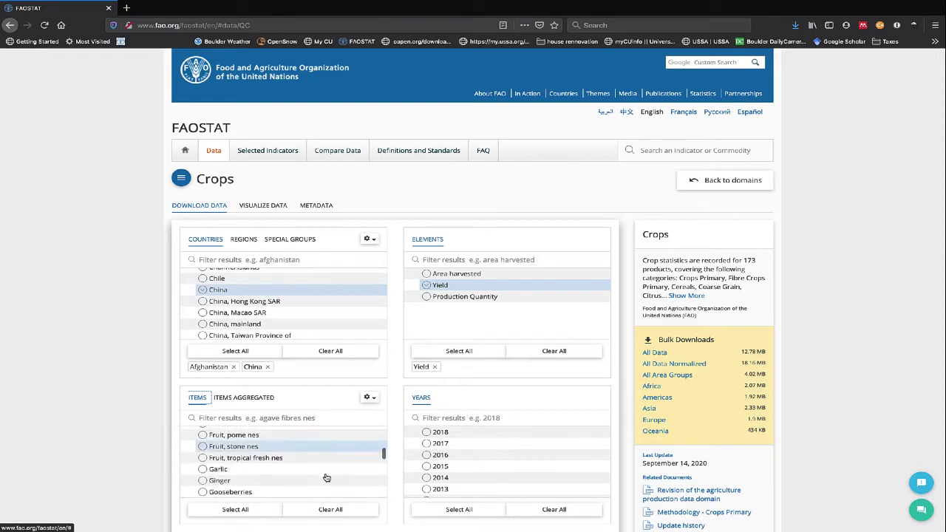
scroll(327, 477, down, 10)
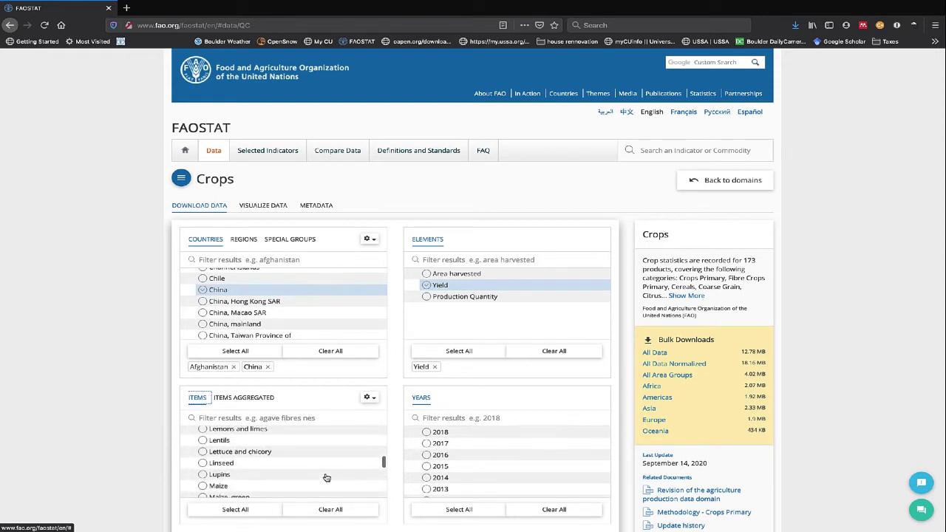
click(319, 456)
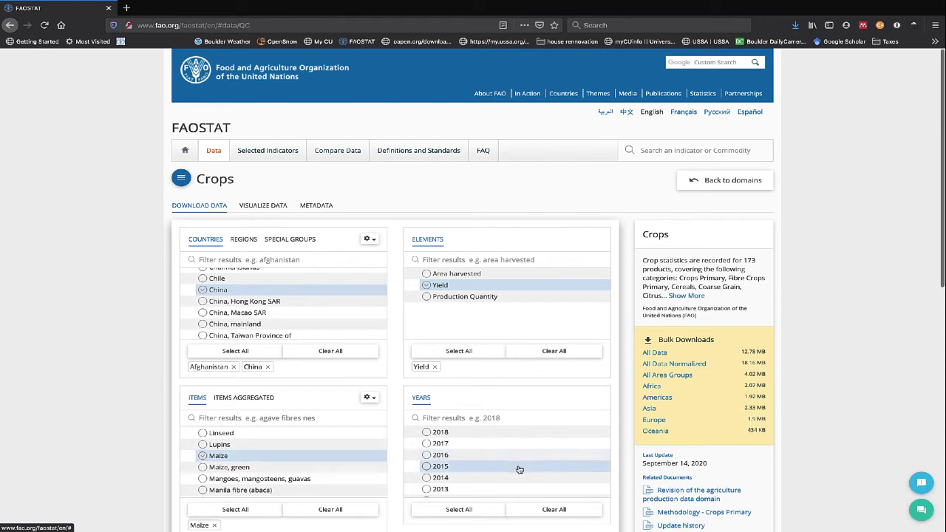
Include all available years in the query and check the output options below.
click(470, 508)
scroll(488, 487, down, 3)
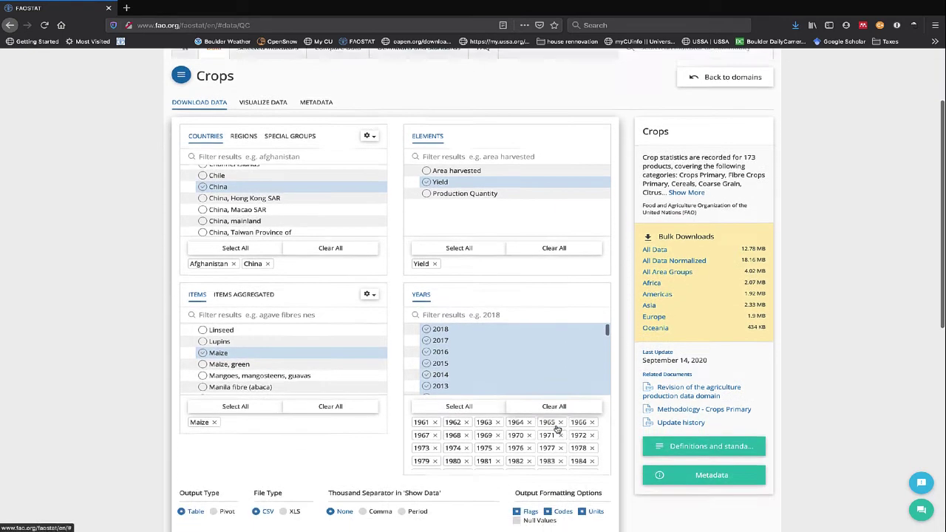
scroll(562, 436, down, 5)
scroll(614, 451, down, 2)
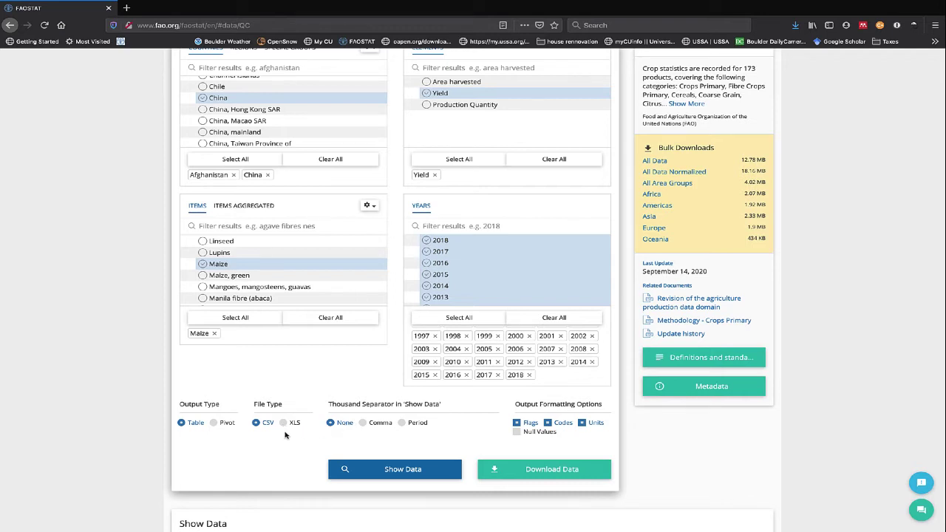
Preview the queried maize yield data on the page and look through the resulting table.
click(390, 471)
scroll(659, 458, down, 5)
scroll(658, 458, down, 1)
scroll(627, 311, down, 3)
scroll(627, 310, down, 10)
scroll(627, 313, up, 15)
scroll(627, 314, down, 3)
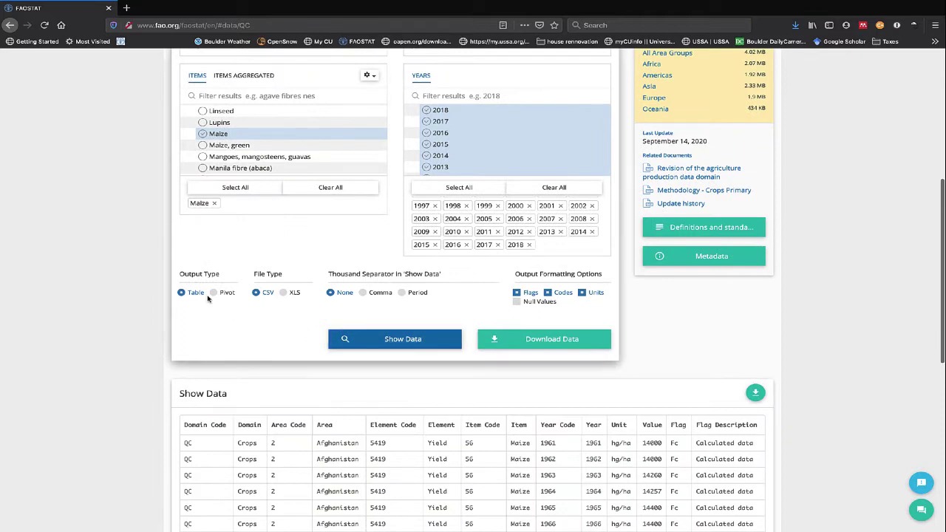
Set the file type to XLS, download the data, and open the downloaded file in Excel.
click(284, 293)
click(546, 338)
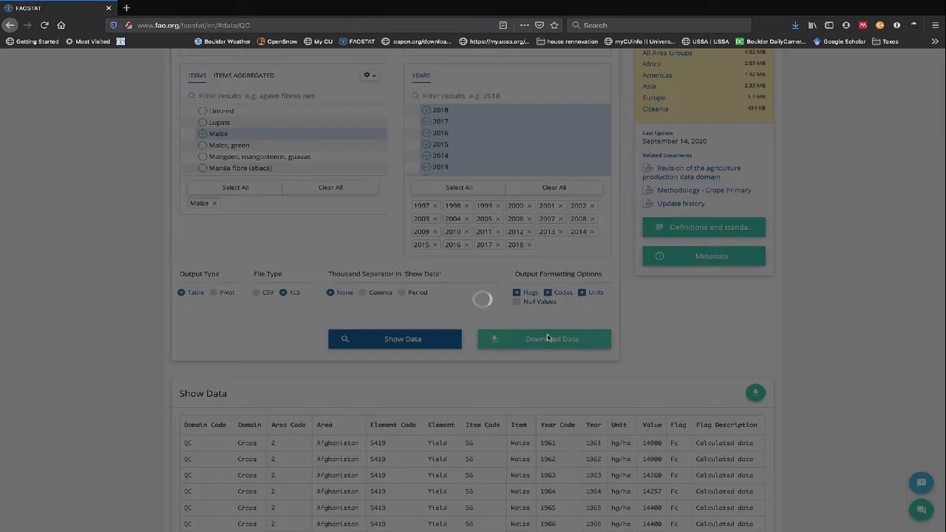
click(282, 130)
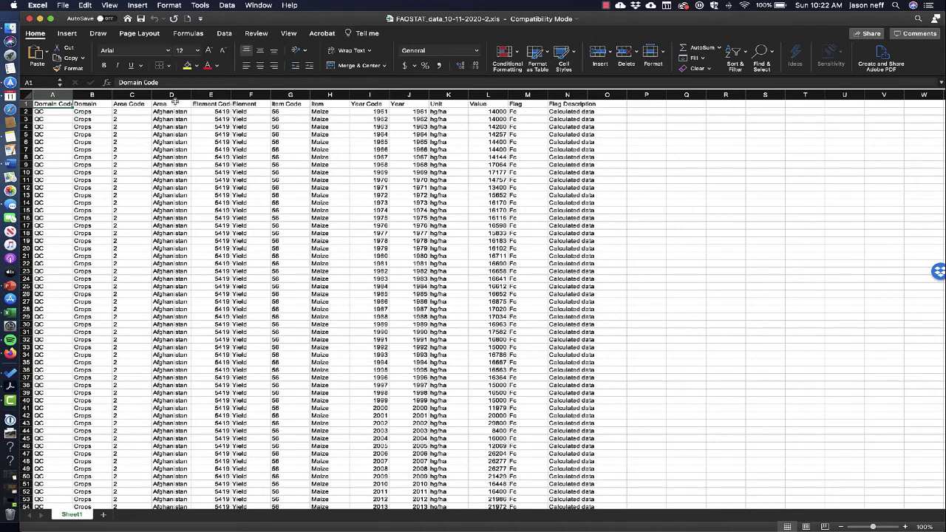
Examine the downloaded rows and the Item, Year Code, Year, Unit and Value columns.
scroll(169, 142, down, 9)
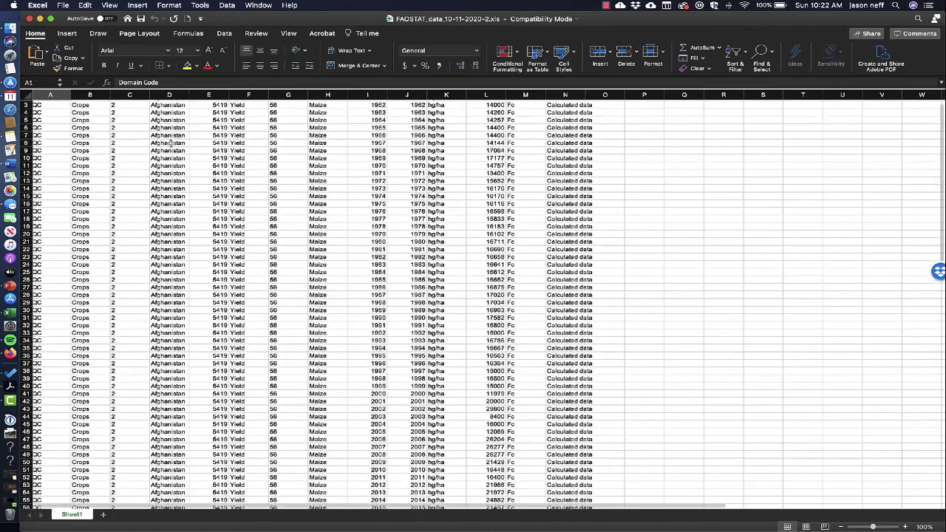
scroll(170, 141, up, 10)
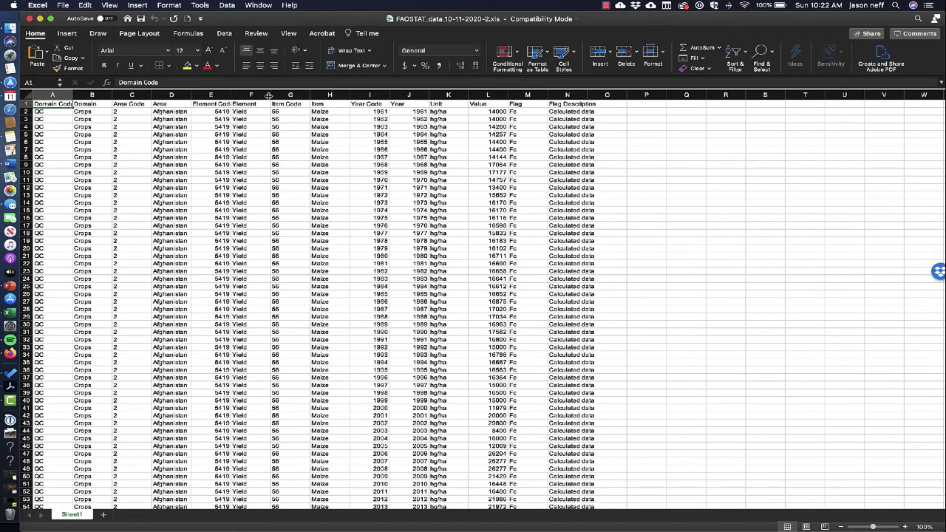
click(328, 96)
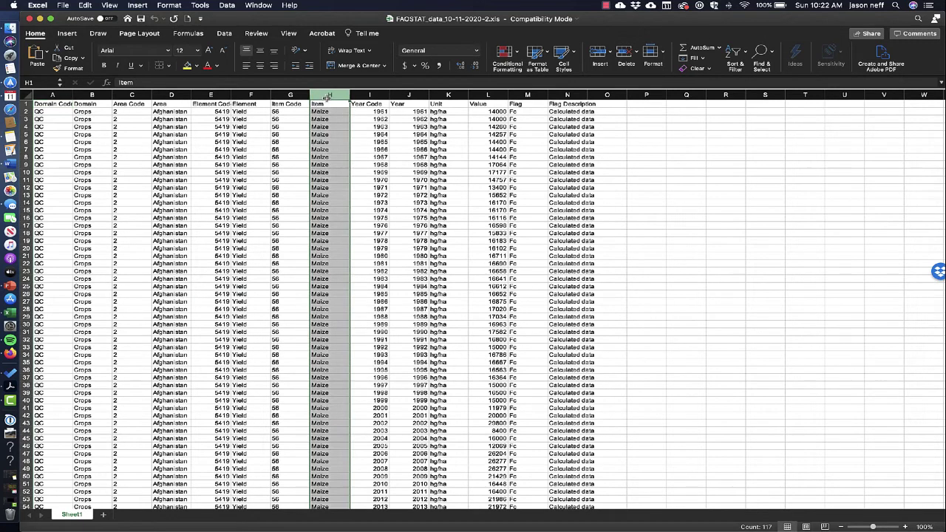
click(376, 96)
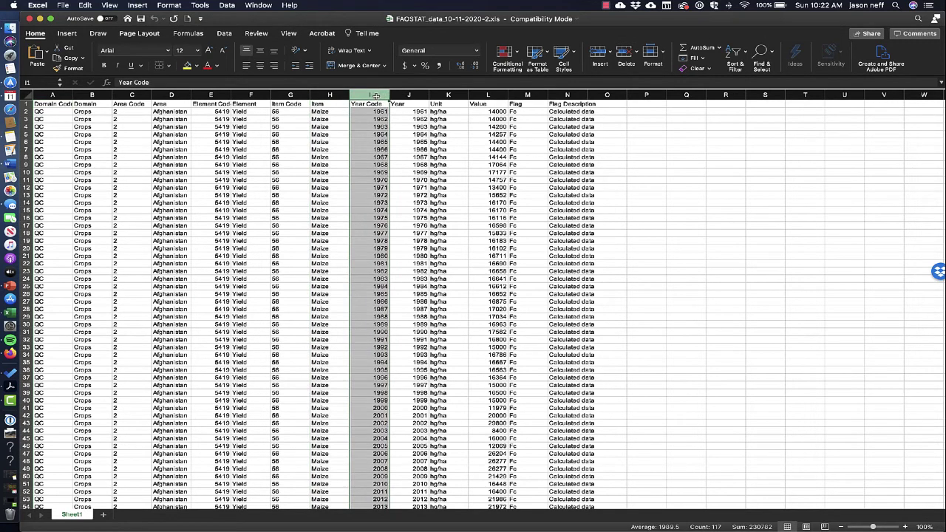
click(415, 97)
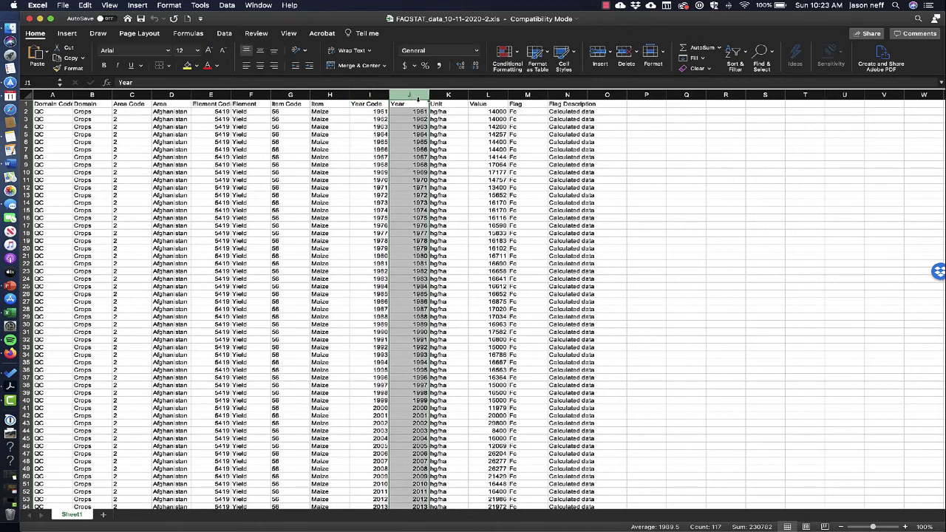
click(447, 97)
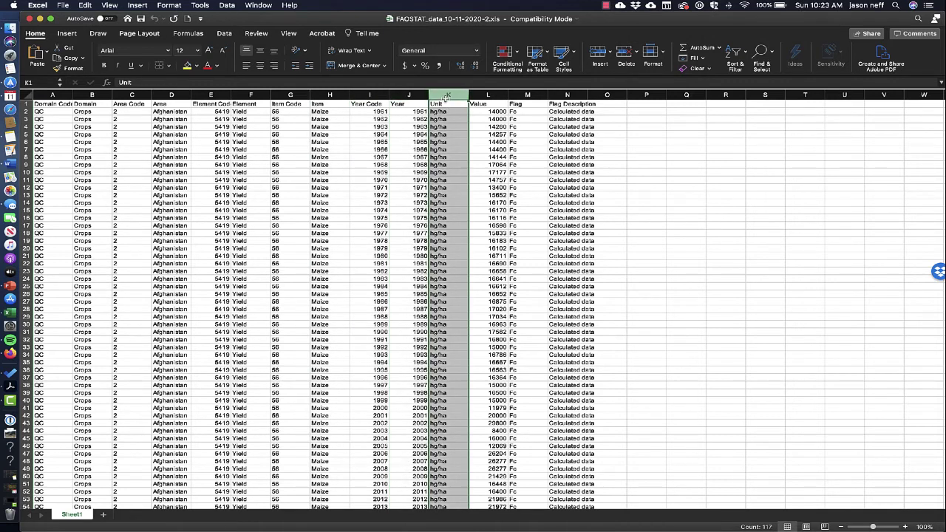
click(484, 97)
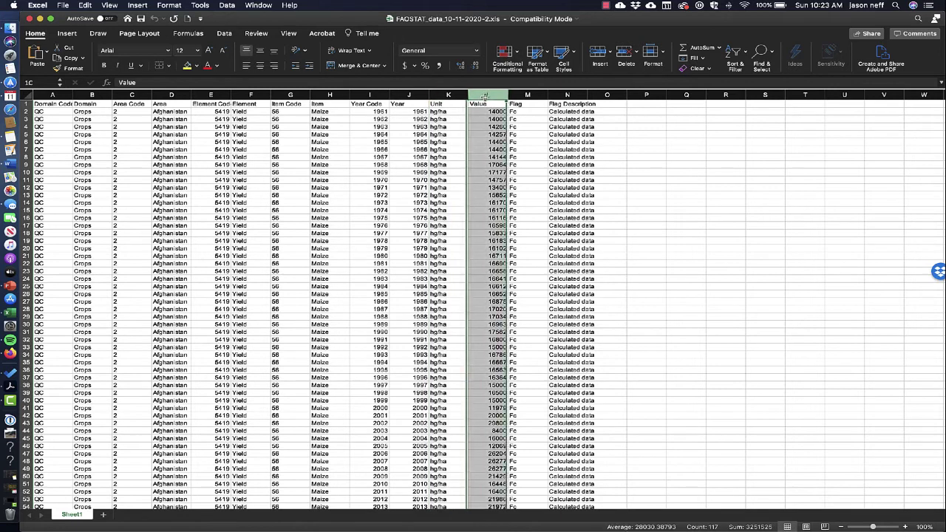
Clear the contents of the Flag, Flag Description, Year Code, Item, Item Code, Element and Element Code columns.
drag(527, 97, 597, 97)
key(Delete)
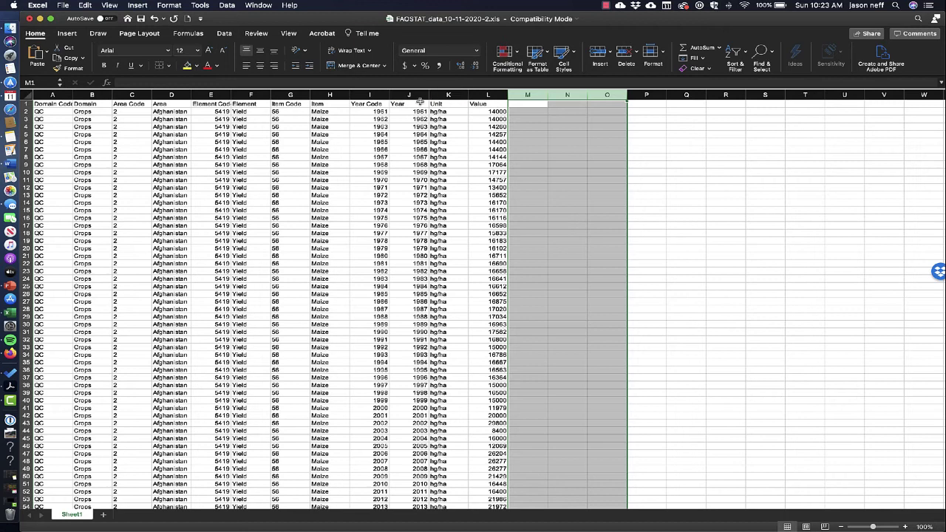
click(378, 97)
key(Delete)
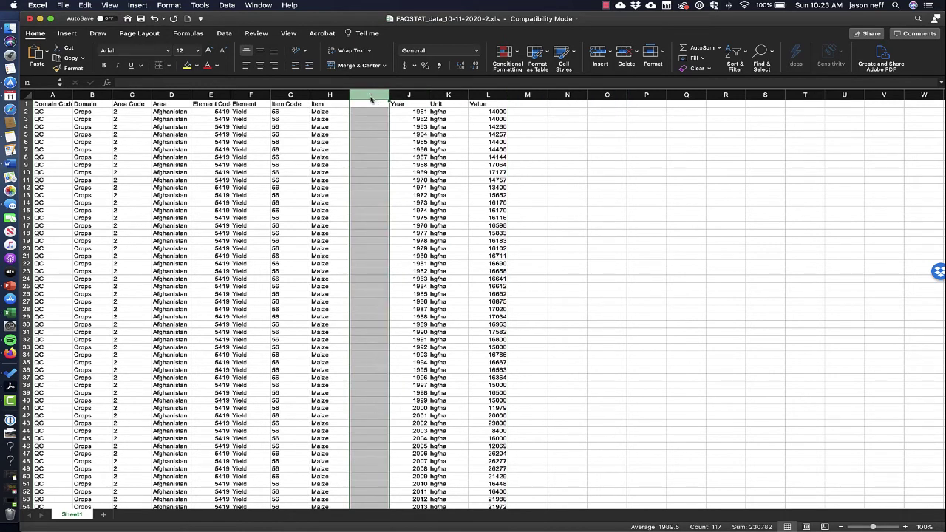
click(319, 95)
key(Delete)
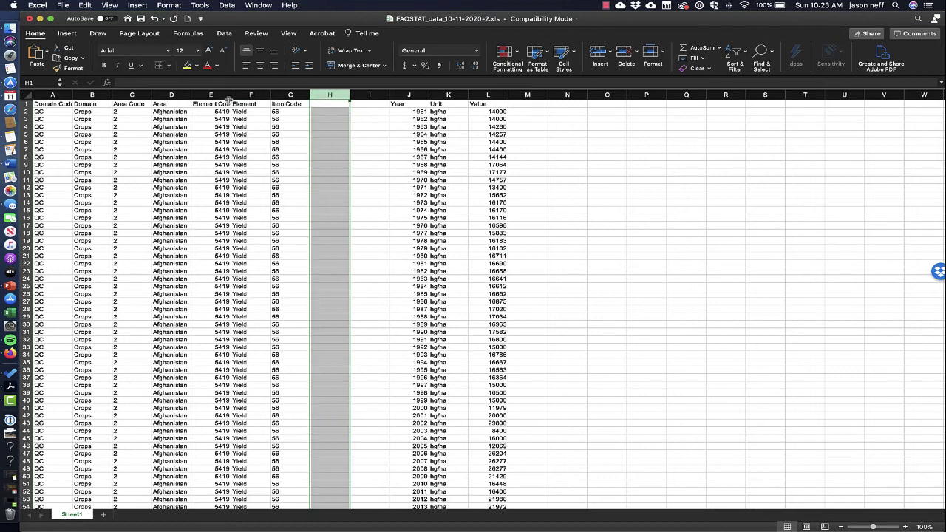
drag(288, 98, 224, 97)
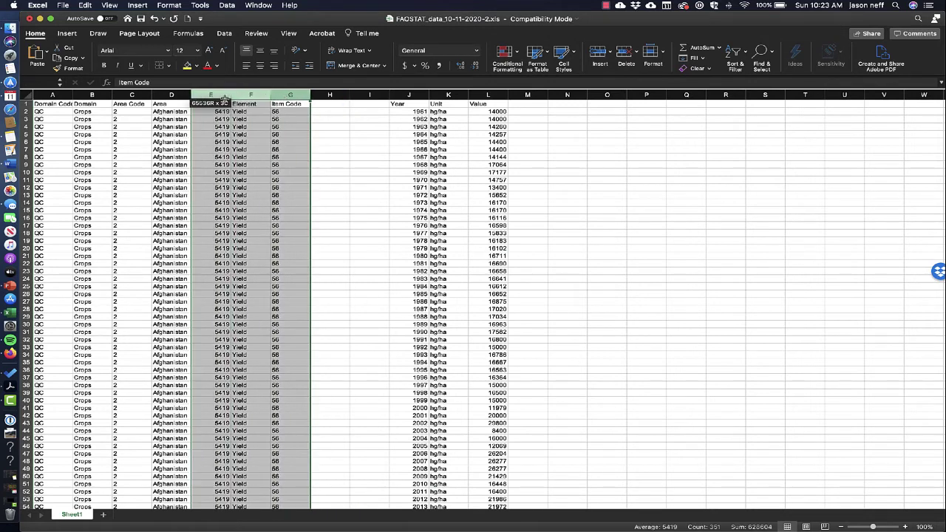
key(Delete)
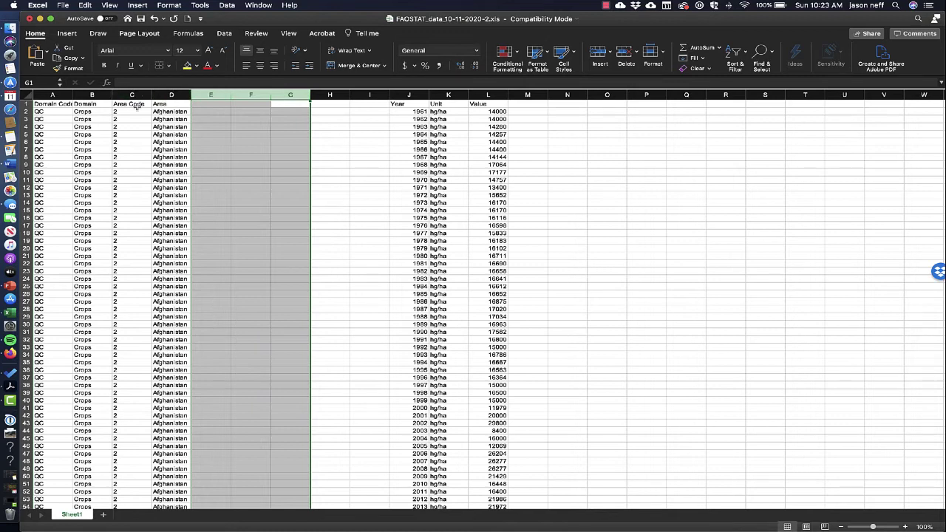
Clear the contents of the Domain Code, Domain and Area Code columns.
click(138, 98)
drag(138, 98, 48, 97)
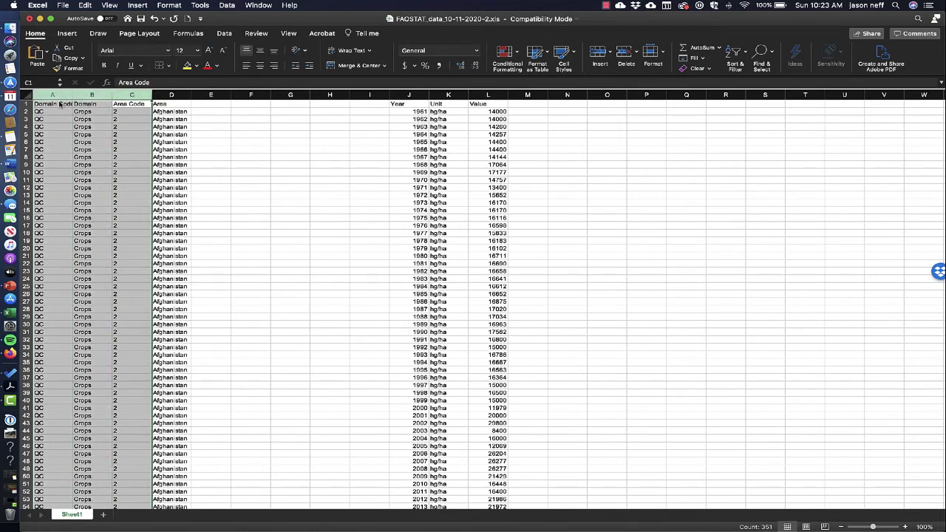
key(Delete)
scroll(258, 209, down, 2)
scroll(257, 208, up, 2)
scroll(258, 209, down, 1)
scroll(257, 209, up, 1)
Delete the empty columns E to I so the Year, Unit and Value columns sit next to Area.
drag(211, 95, 370, 95)
click(85, 6)
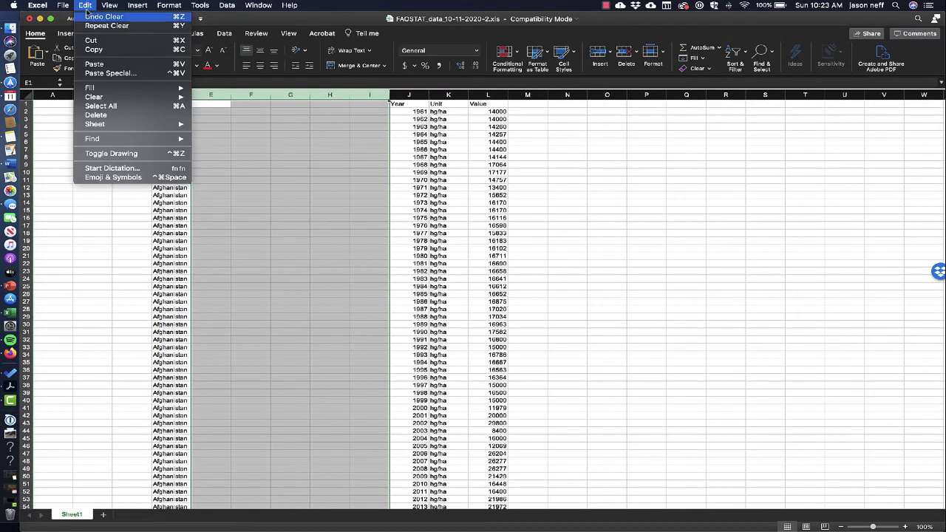
click(123, 115)
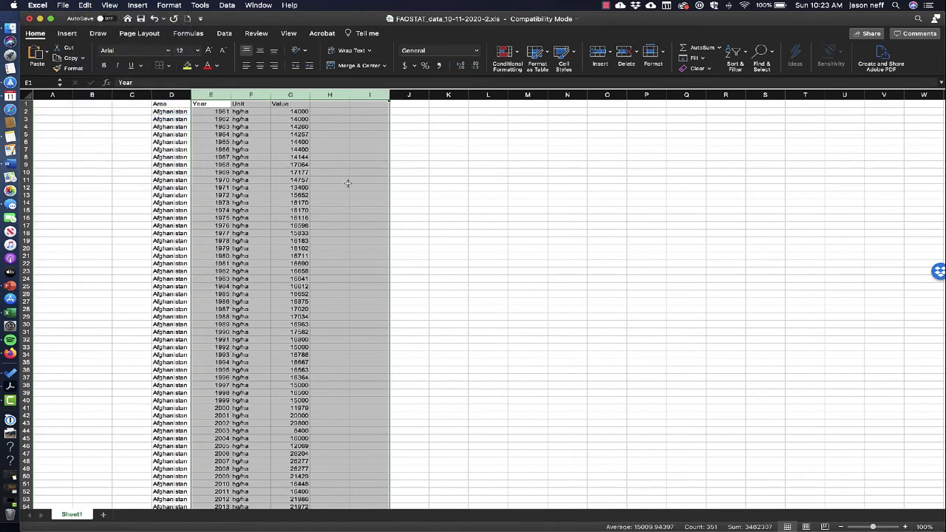
Copy the China rows, D60 to G117, and paste them beside the Afghanistan data starting at cell I2.
scroll(345, 182, down, 10)
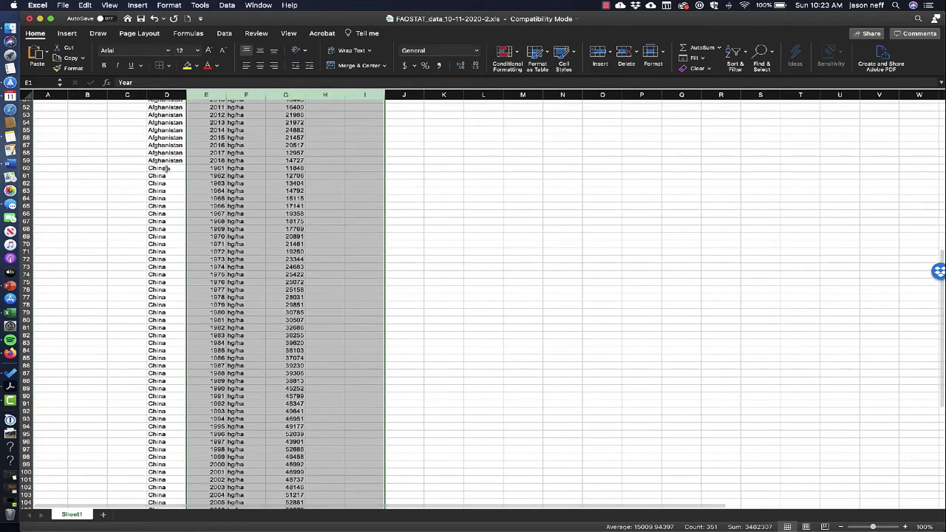
click(173, 166)
shift+click(294, 168)
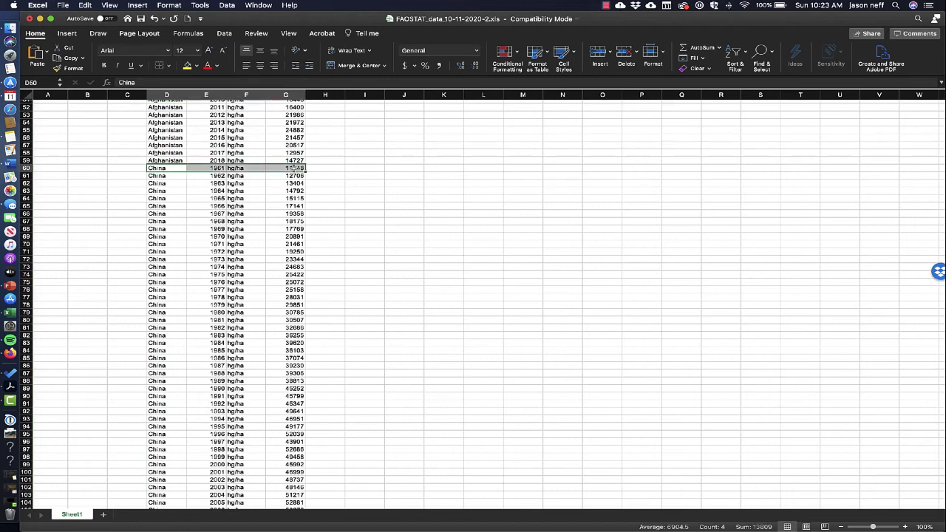
scroll(295, 168, down, 6)
shift+click(298, 356)
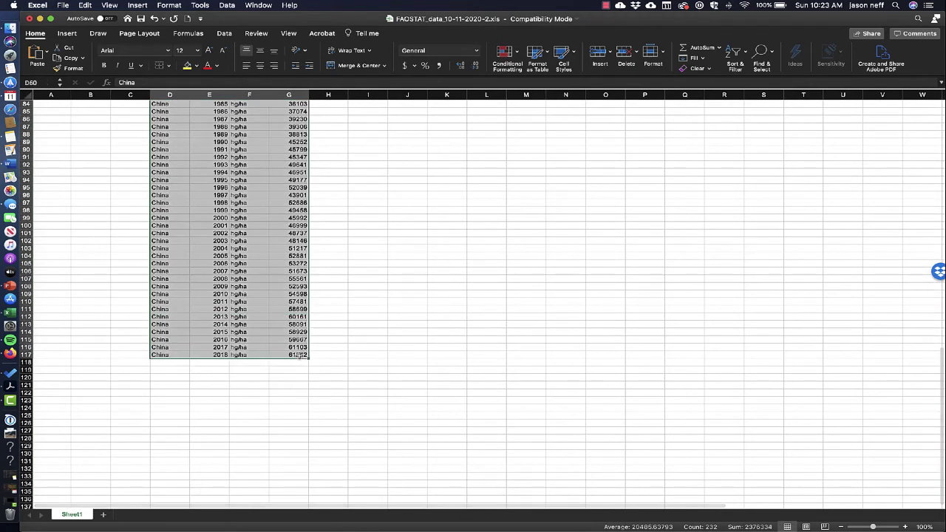
key(super+c)
scroll(297, 355, up, 15)
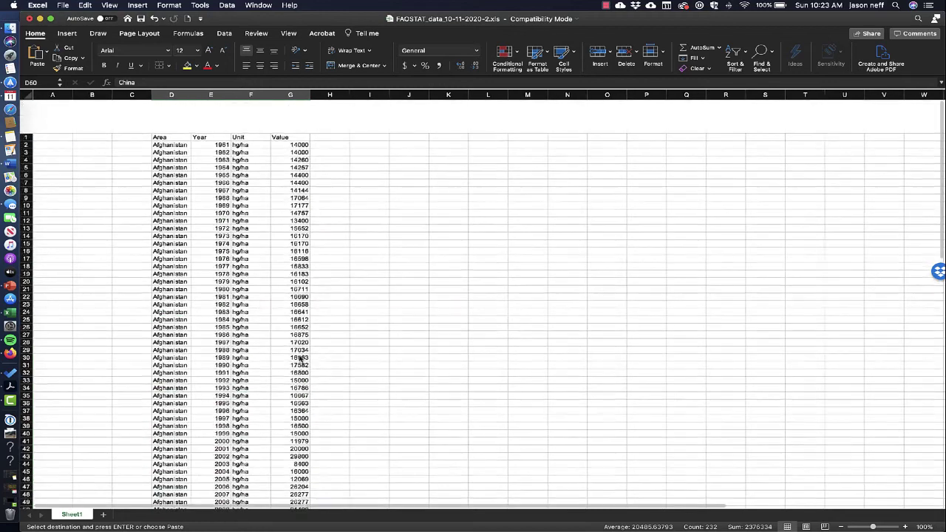
click(377, 105)
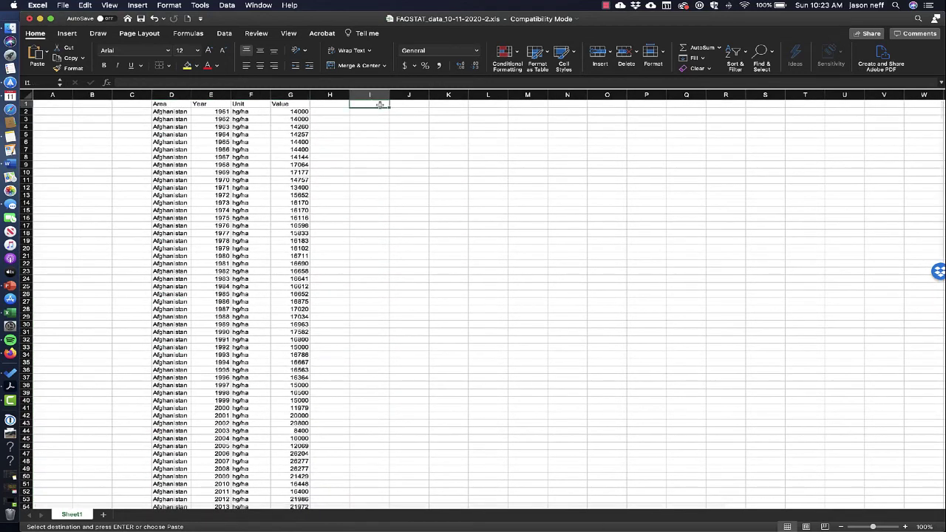
click(379, 112)
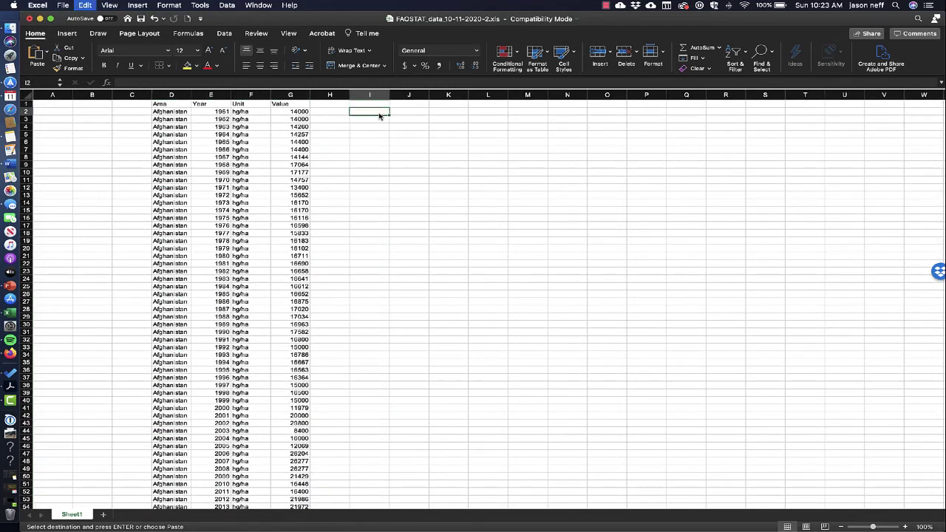
key(Return)
Copy the Area, Year, Unit and Value headers to row 1 above the China data, starting at I1.
drag(178, 106, 261, 104)
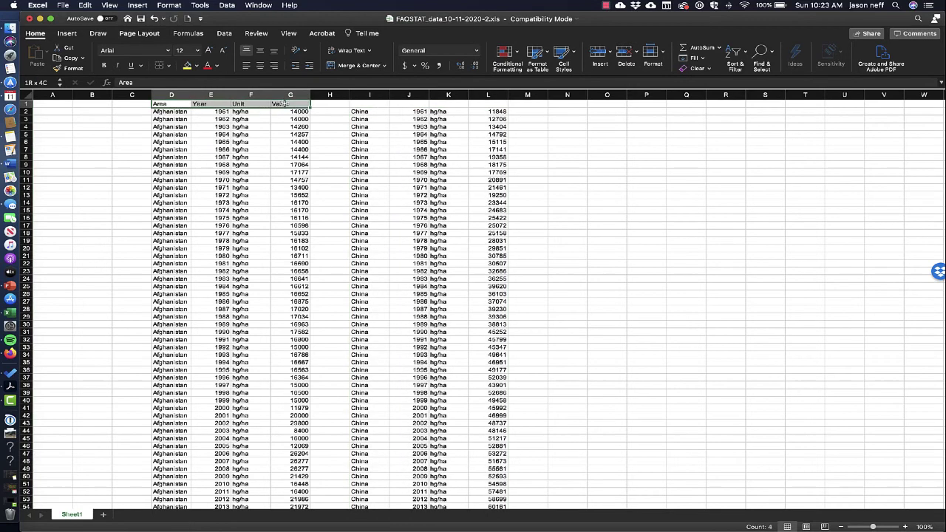
key(ctrl+c)
click(368, 104)
key(ctrl+v)
click(568, 149)
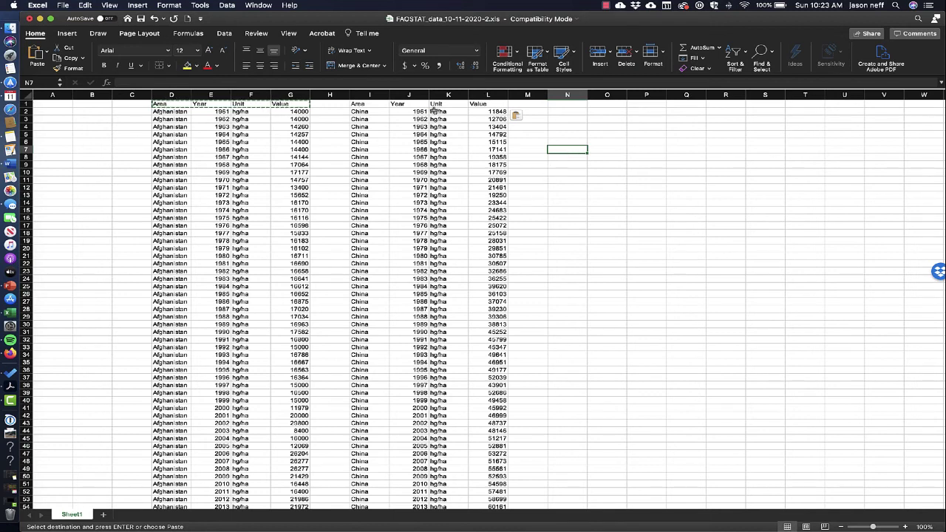
Try a formula in M2 that multiplies the first China value in L2 by 1000, and undo it.
click(494, 111)
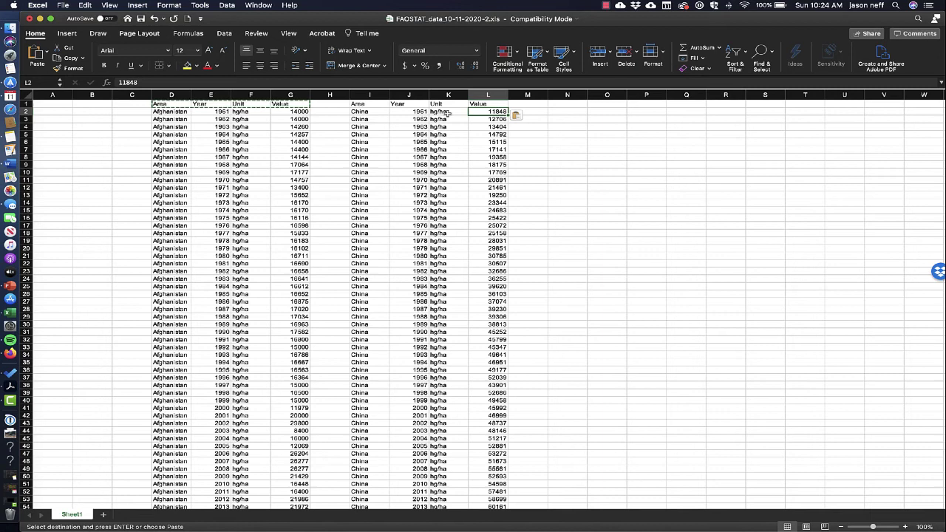
click(542, 113)
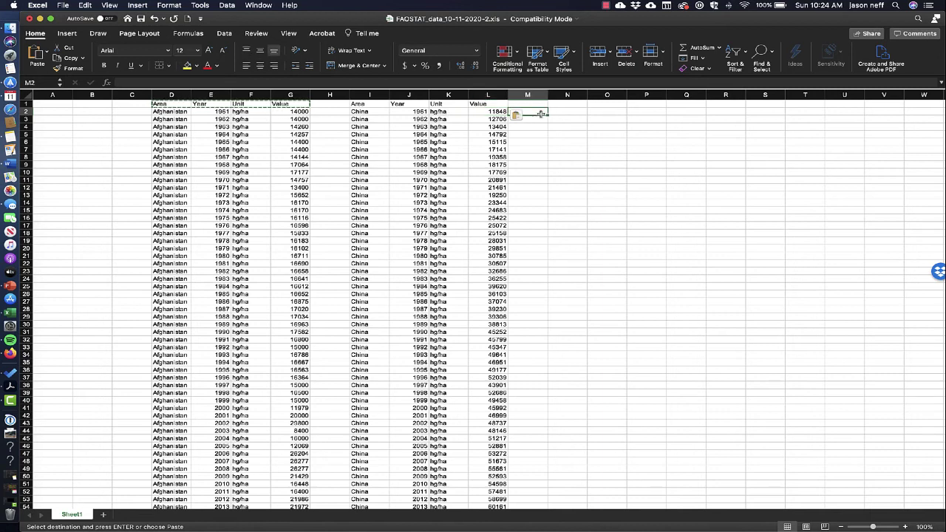
text(1000)
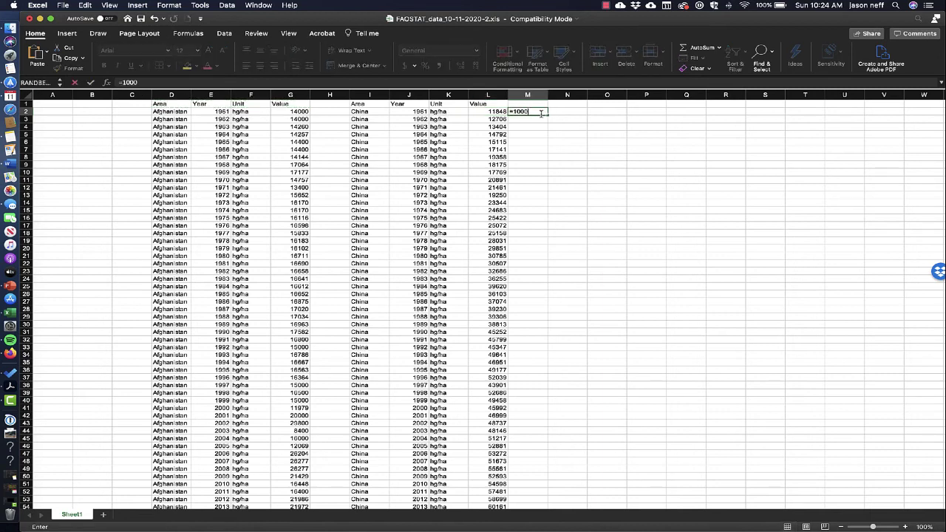
key(Return)
click(542, 113)
click(145, 82)
text(=1000*)
click(499, 113)
key(Return)
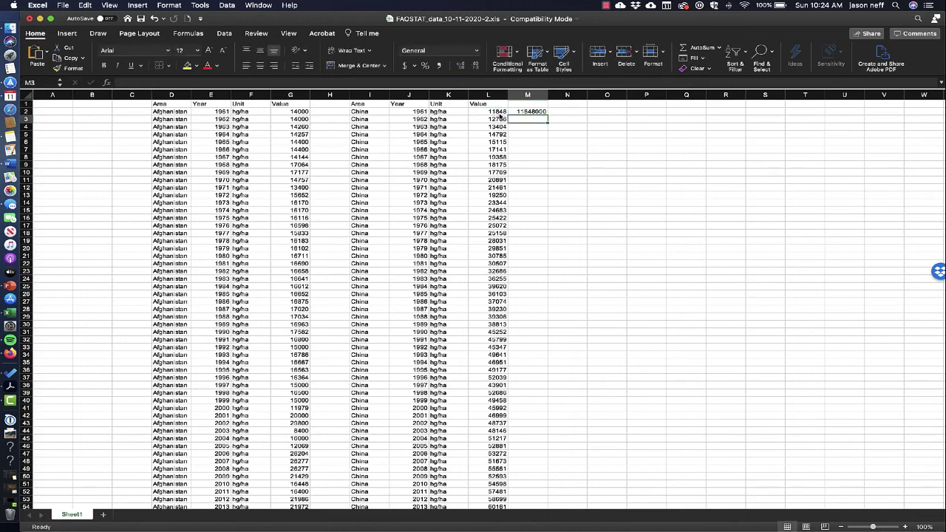
click(529, 111)
key(super+z)
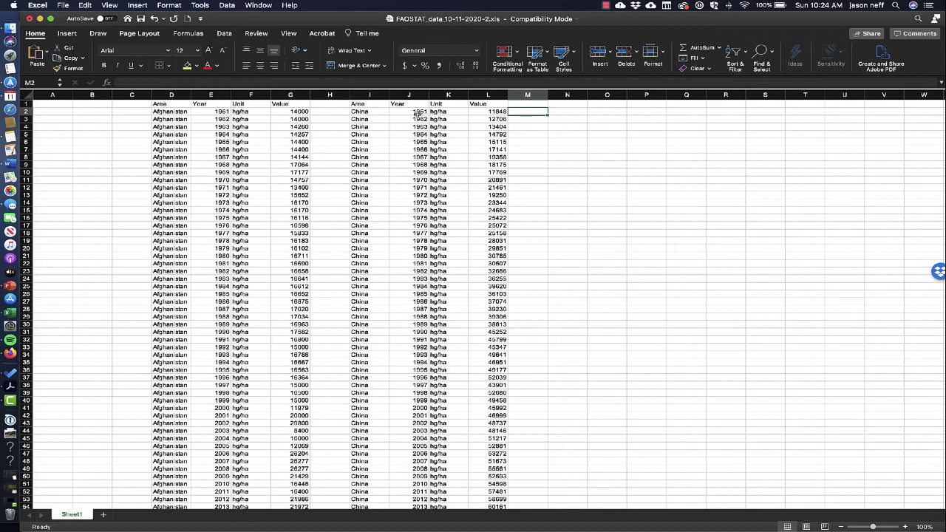
Insert a scatter chart of Afghanistan's Year and Value columns and place it enlarged beside the China data.
click(213, 95)
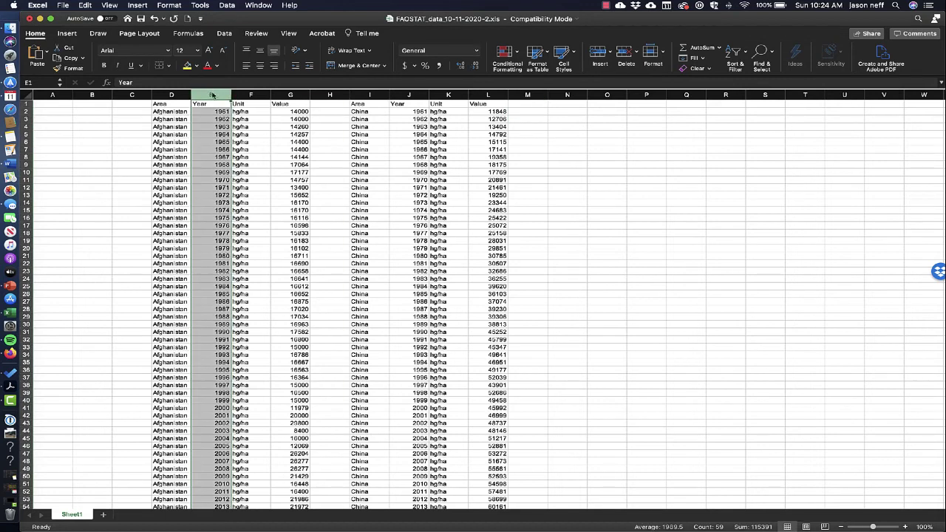
super+click(295, 94)
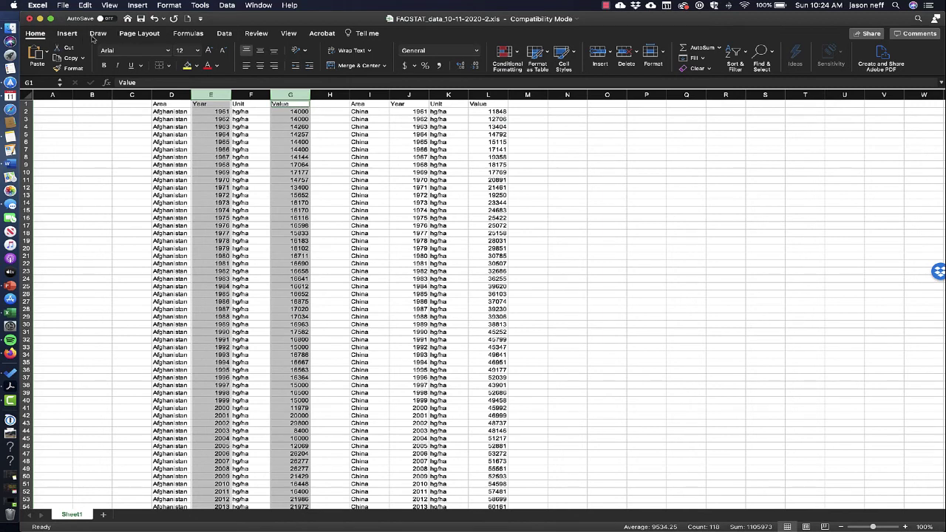
click(68, 35)
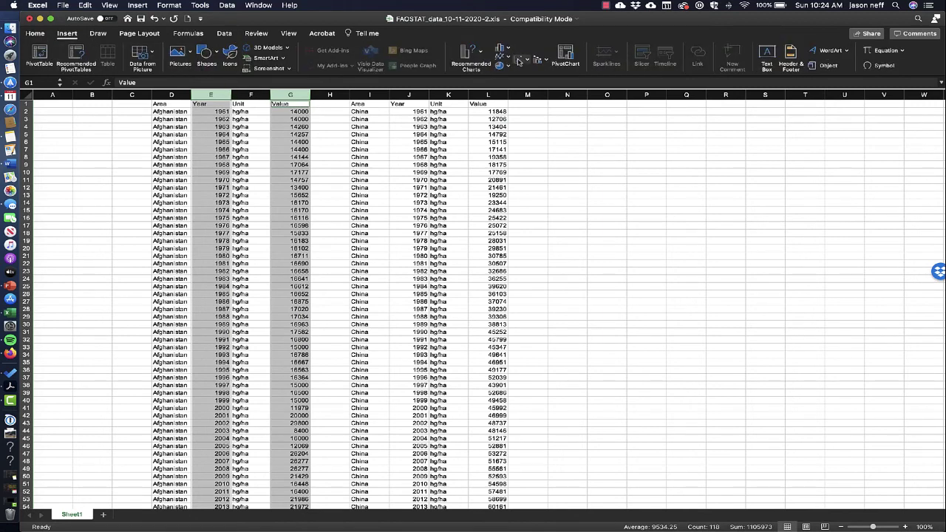
click(518, 60)
click(544, 109)
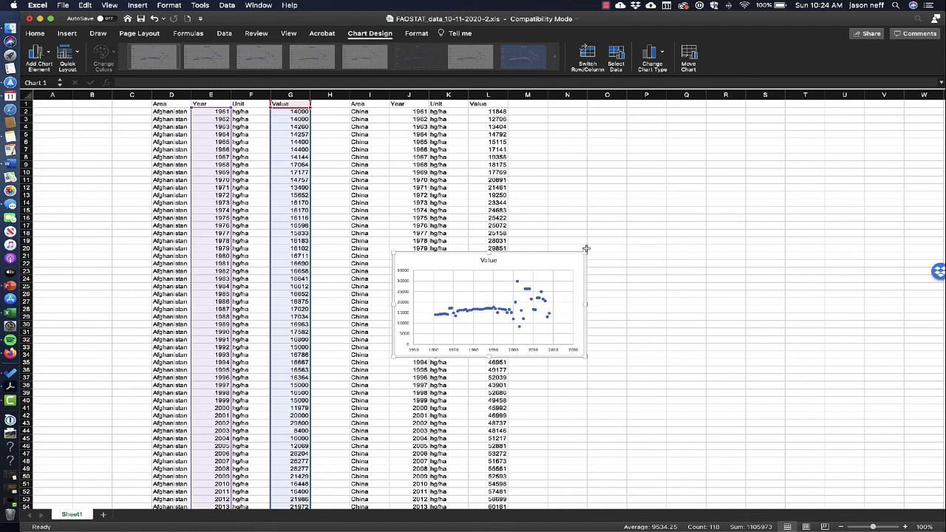
drag(584, 251, 812, 122)
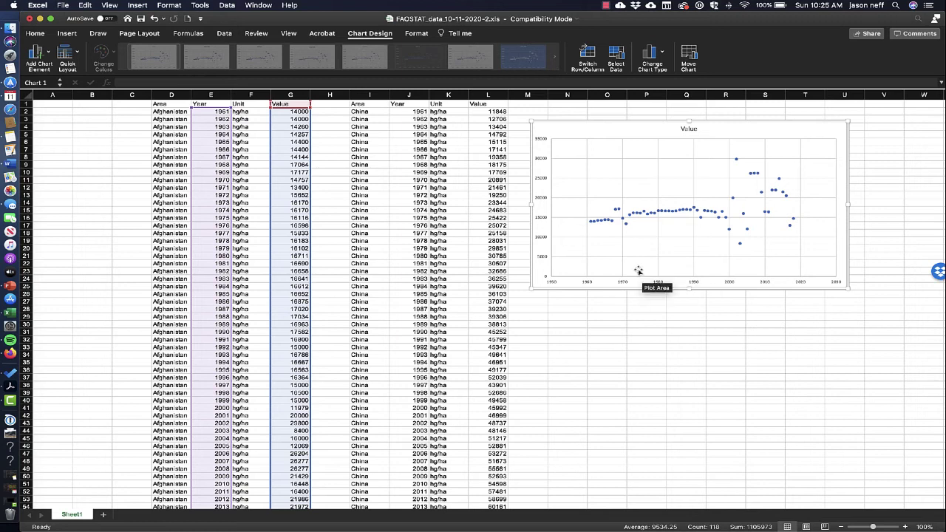
Add a linear trendline to the Afghanistan yield points in the scatter chart.
mouse_move(652, 217)
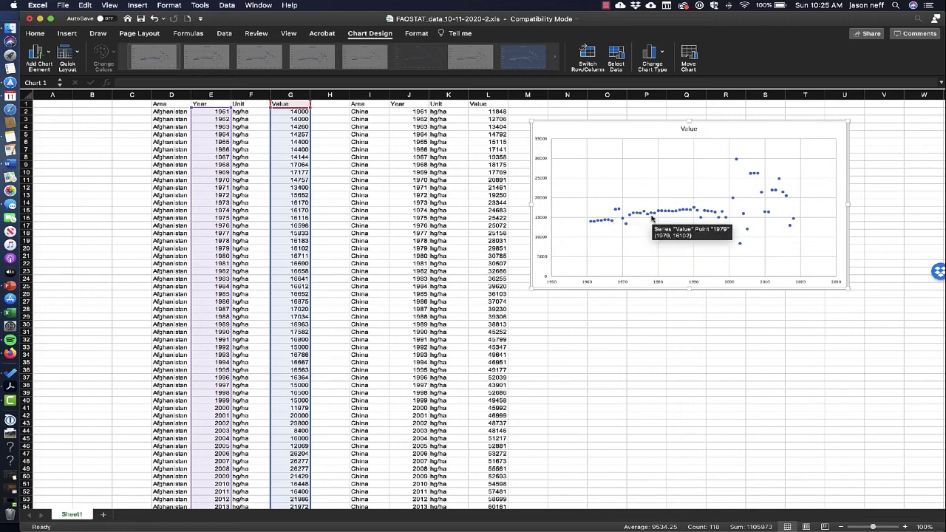
mouse_move(705, 213)
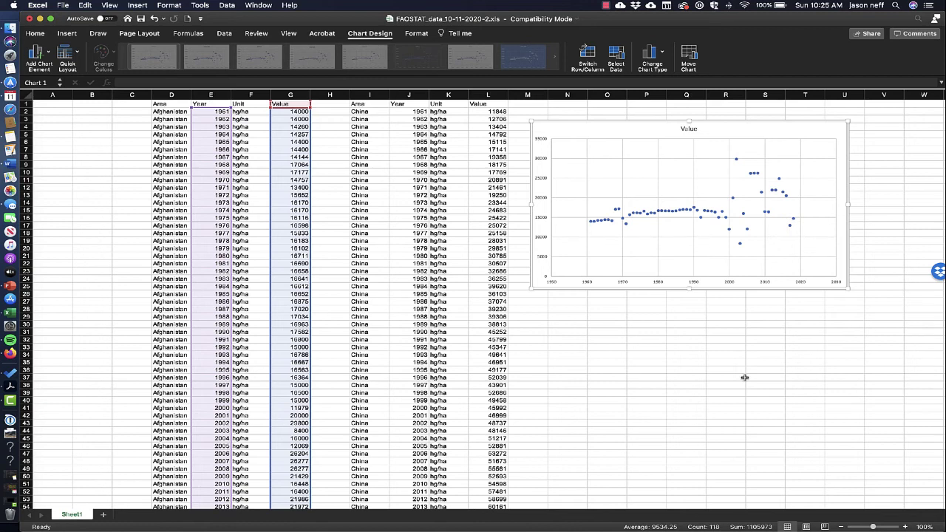
click(679, 212)
right_click(679, 212)
click(723, 288)
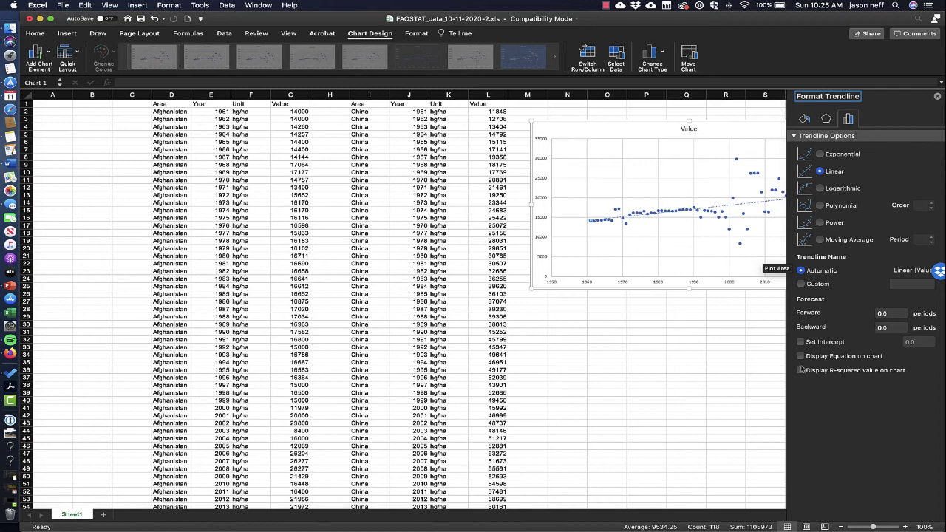
Show the trendline's equation and R-squared value on the chart and move their label to the empty area above the points.
click(800, 356)
click(800, 370)
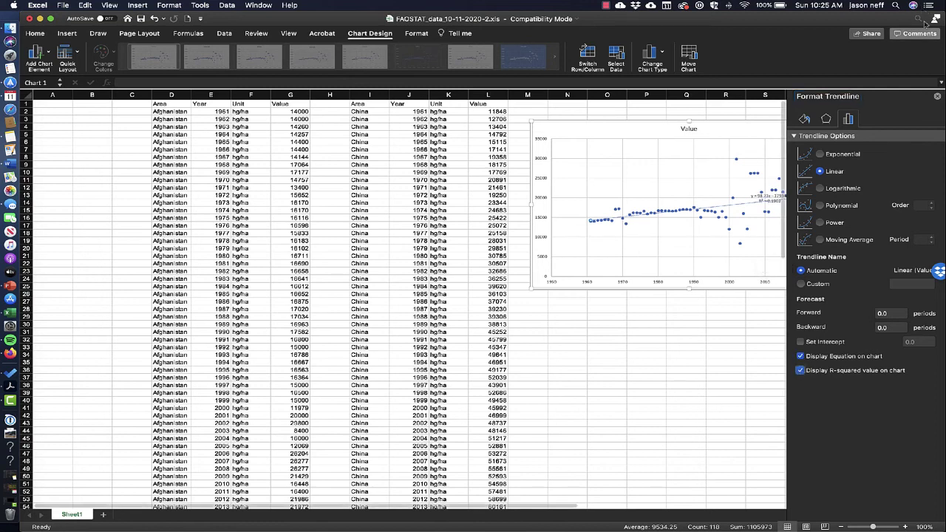
click(937, 96)
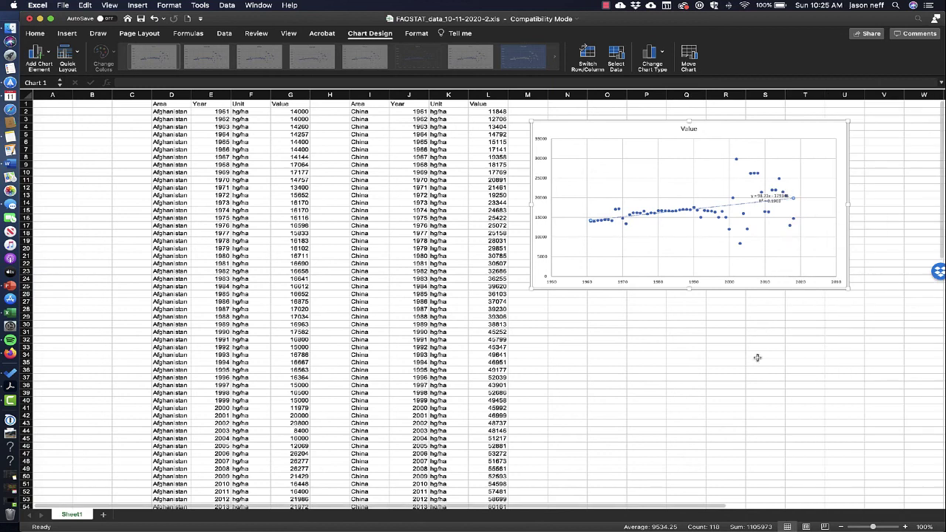
drag(765, 197, 665, 180)
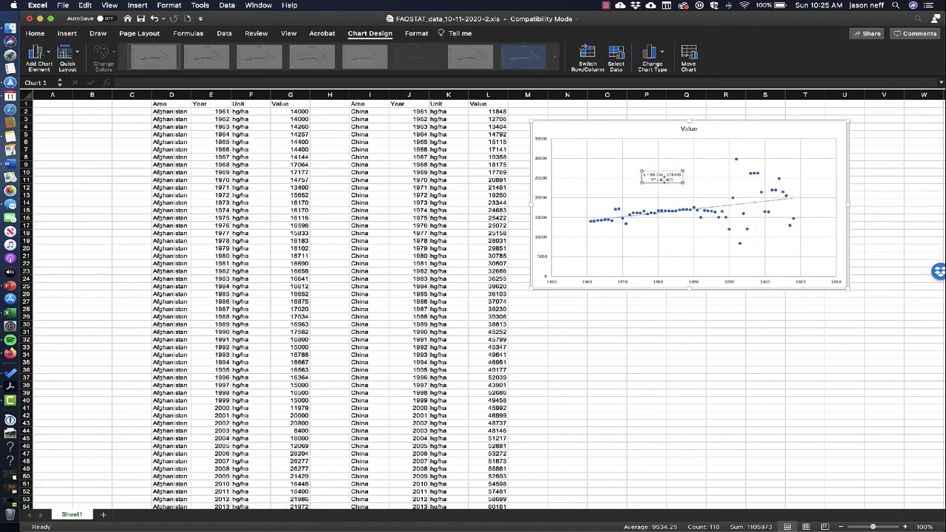